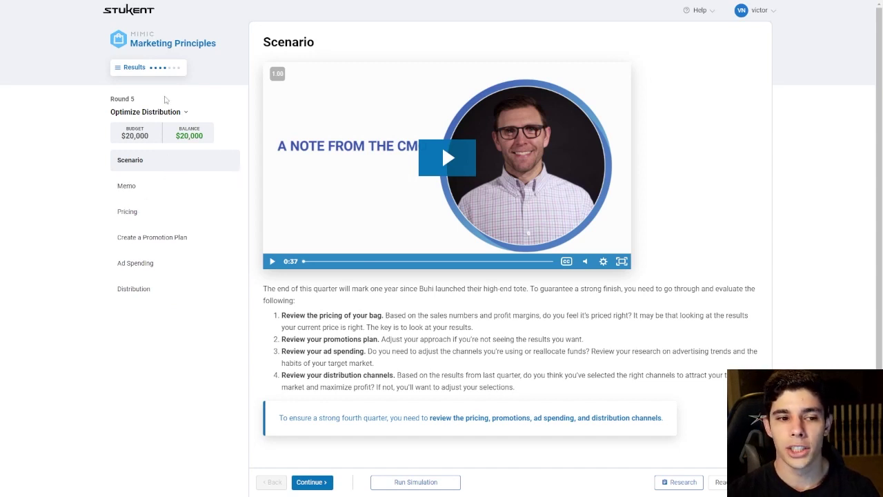
Review the Round 4 Set up Distributors results through to the feedback section, and close them.
mouse_move(140, 66)
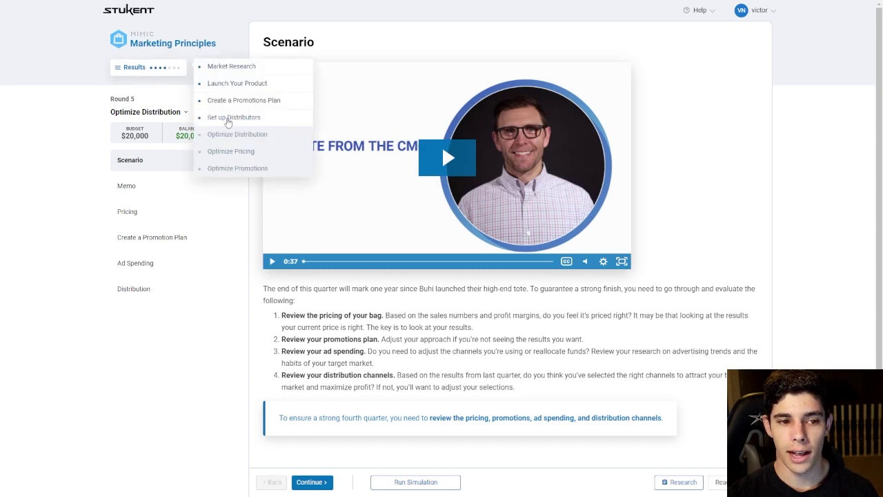
click(228, 120)
scroll(263, 263, down, 10)
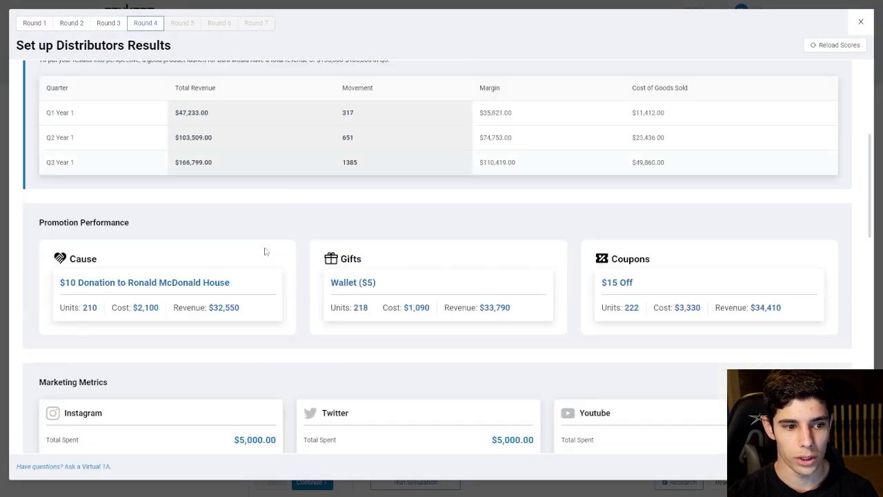
scroll(244, 290, down, 5)
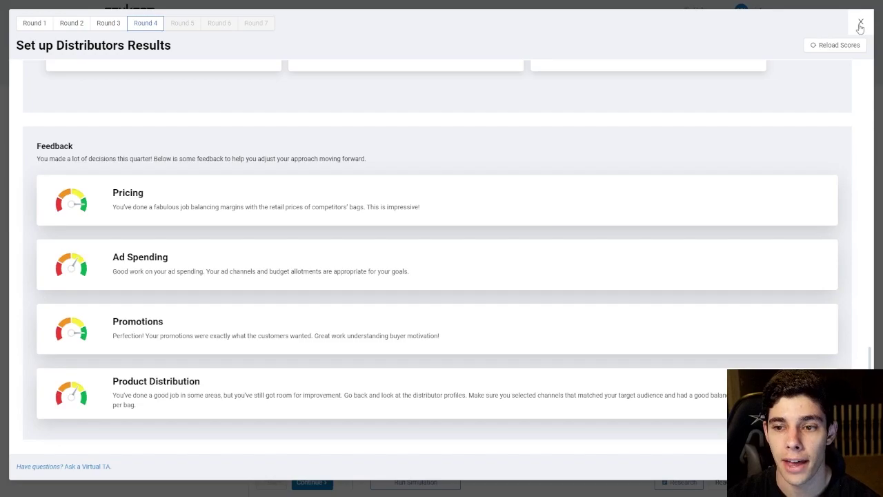
click(860, 25)
click(163, 71)
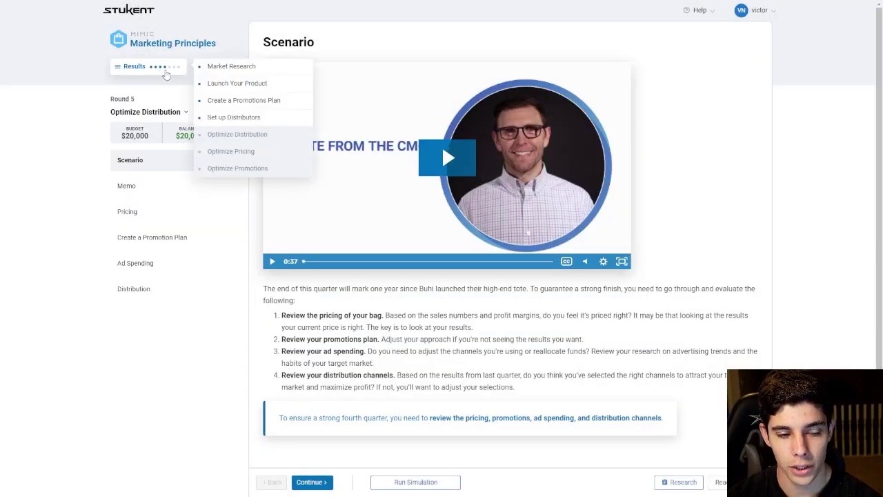
Read the Round 5 memo, checking back against the scenario page.
click(132, 187)
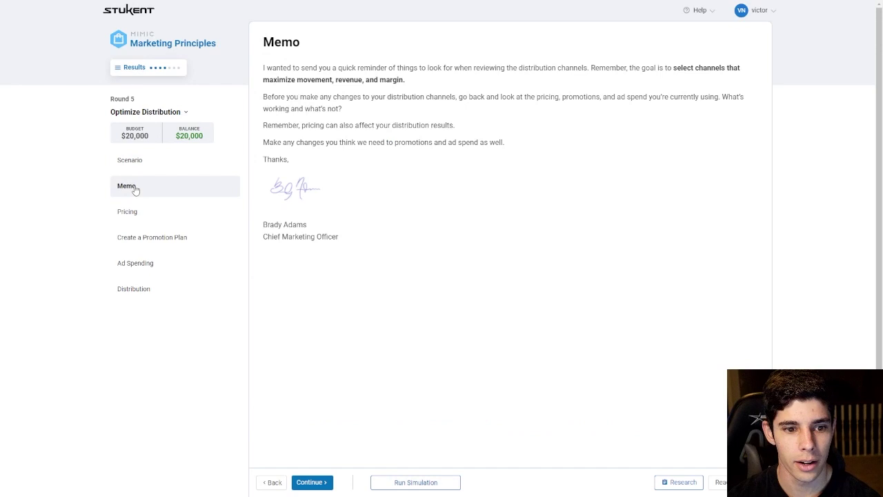
click(133, 163)
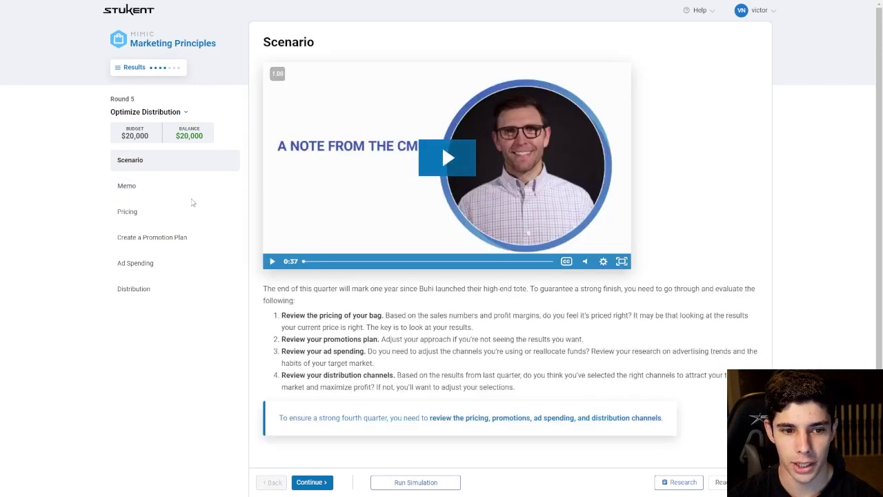
click(138, 188)
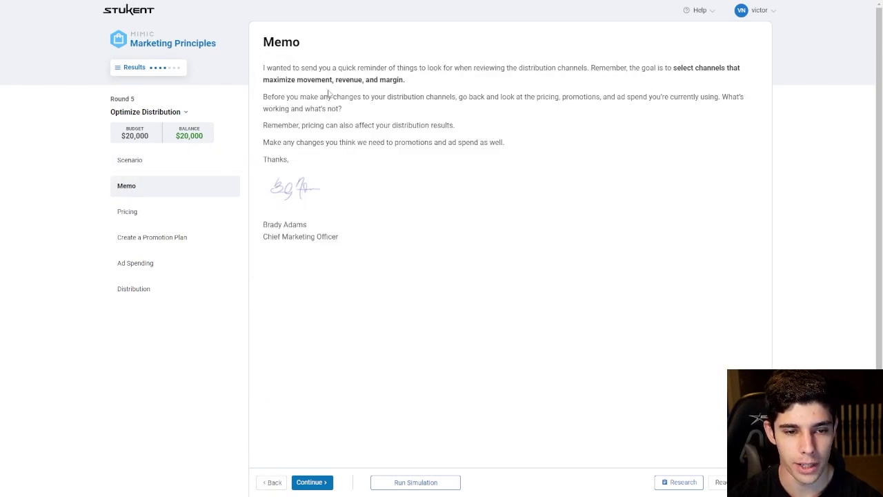
Examine the tote bag's previous price on the Pricing page and the options for creating a promotion plan.
click(140, 214)
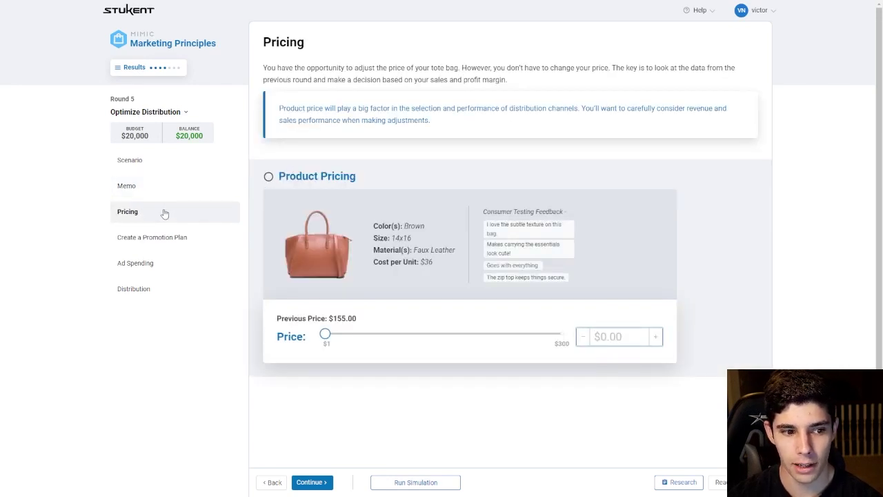
double_click(345, 319)
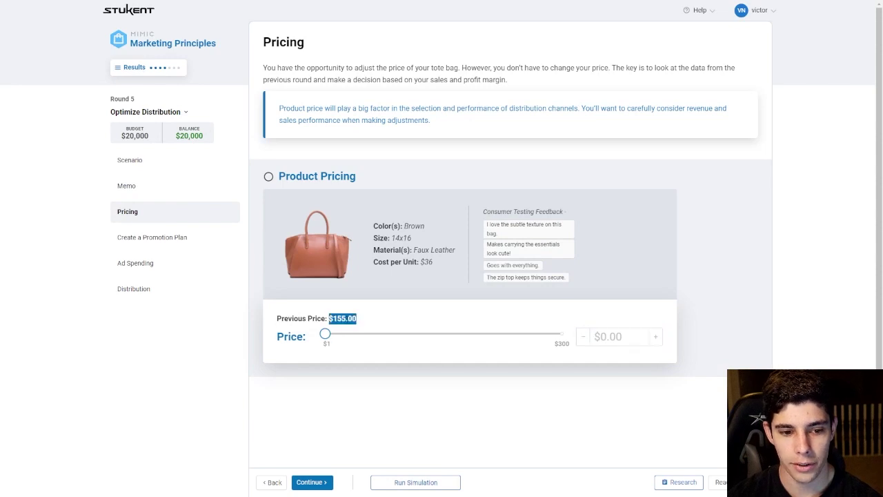
click(160, 67)
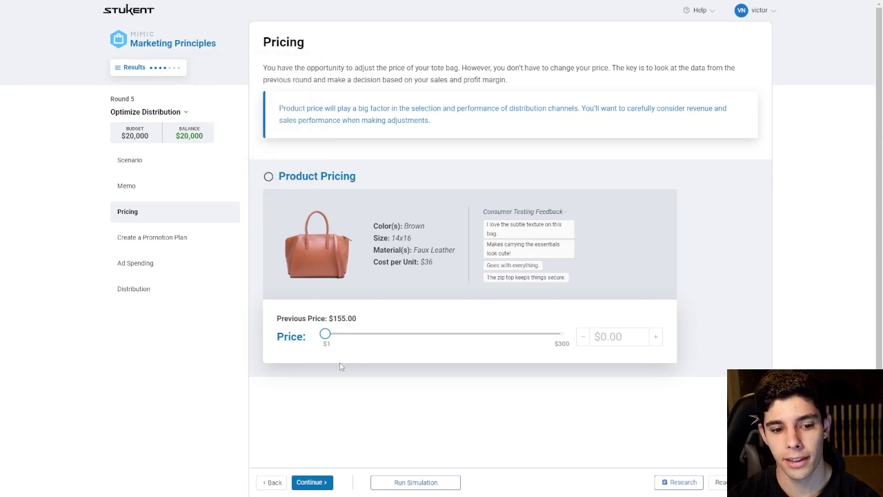
mouse_move(325, 337)
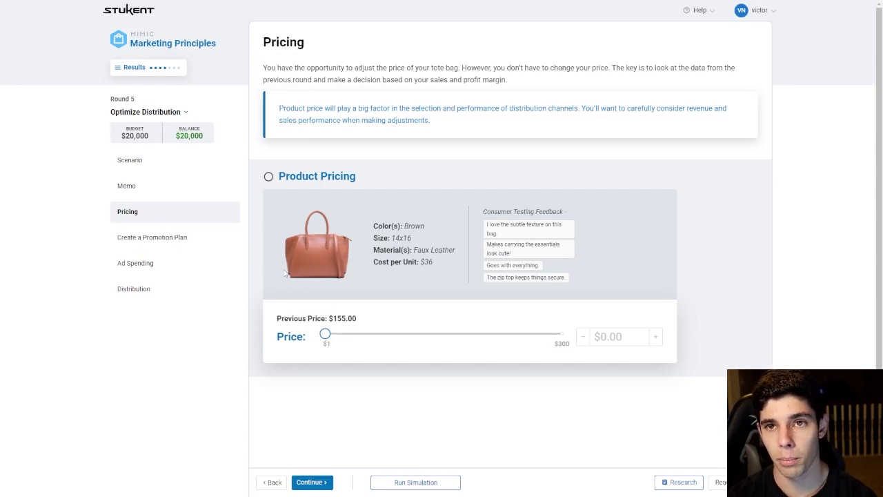
click(186, 247)
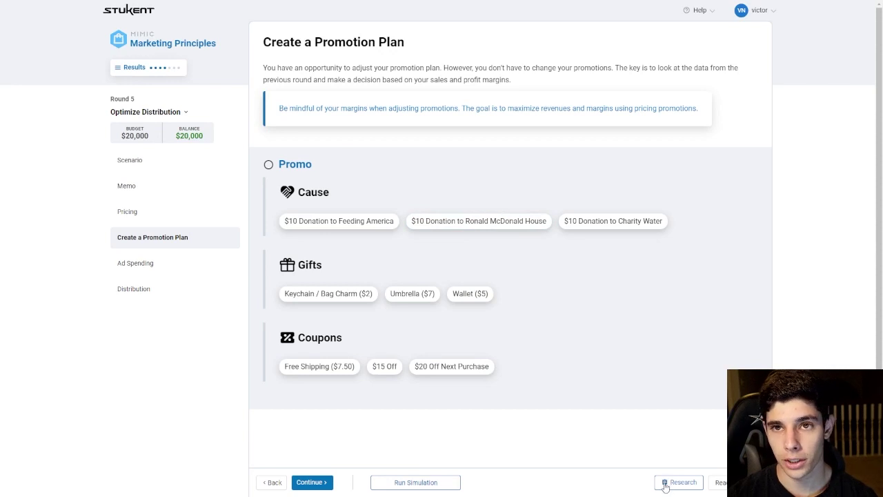
Examine the available advertising channels on the Ad Spending page, from Instagram through to Spotify.
click(132, 269)
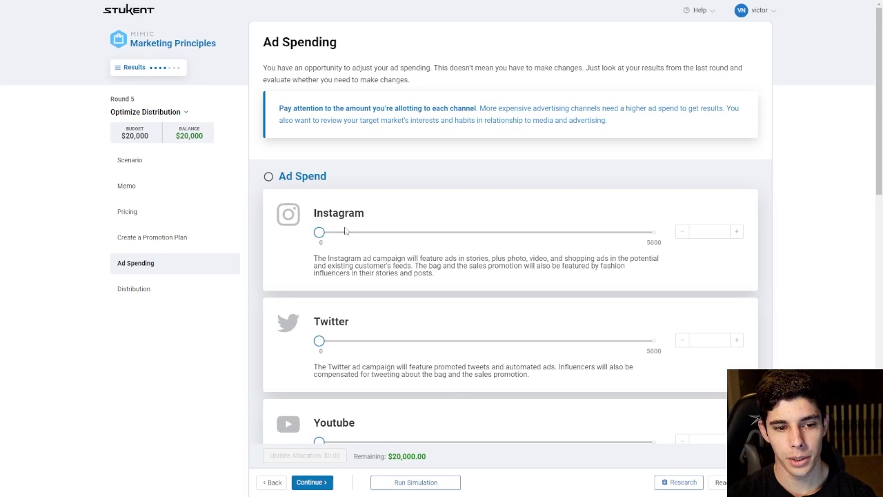
scroll(324, 207, down, 2)
scroll(317, 185, down, 1)
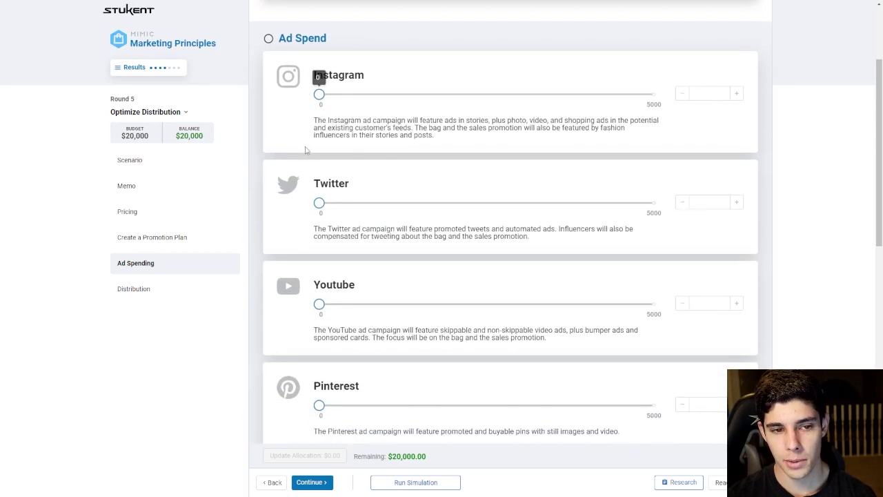
scroll(466, 335, down, 1)
scroll(470, 335, down, 1)
scroll(461, 347, up, 1)
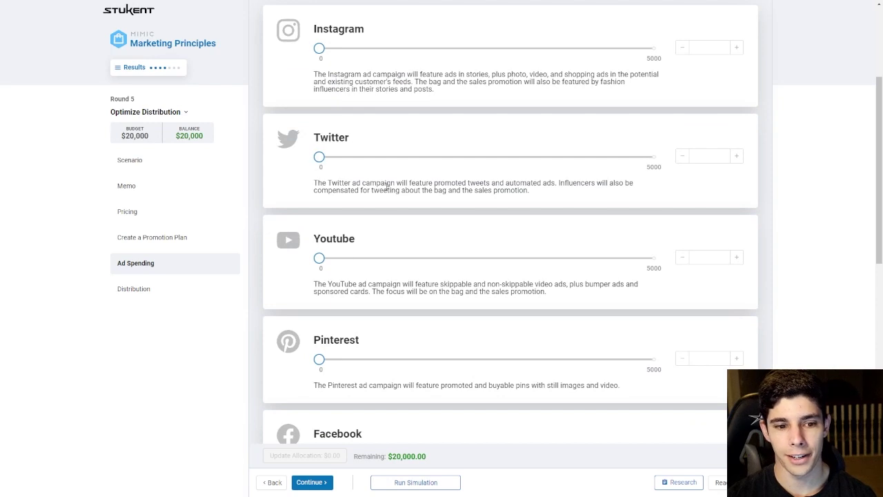
scroll(396, 166, up, 1)
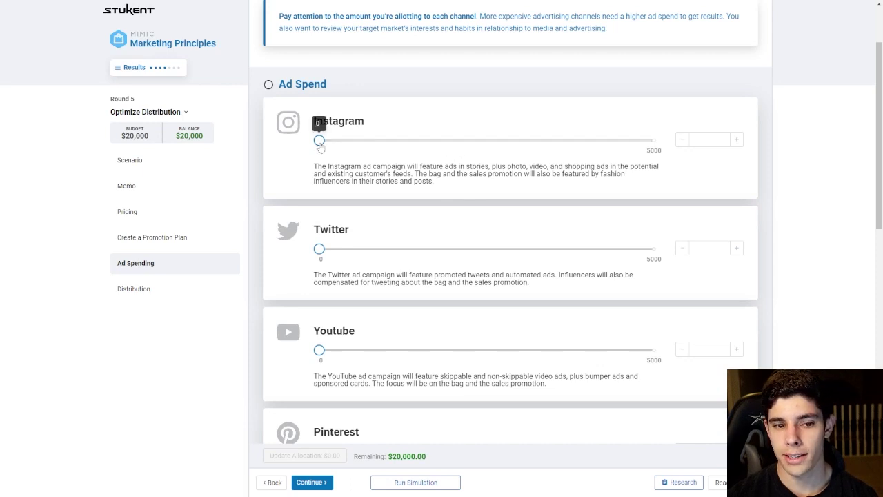
mouse_move(319, 142)
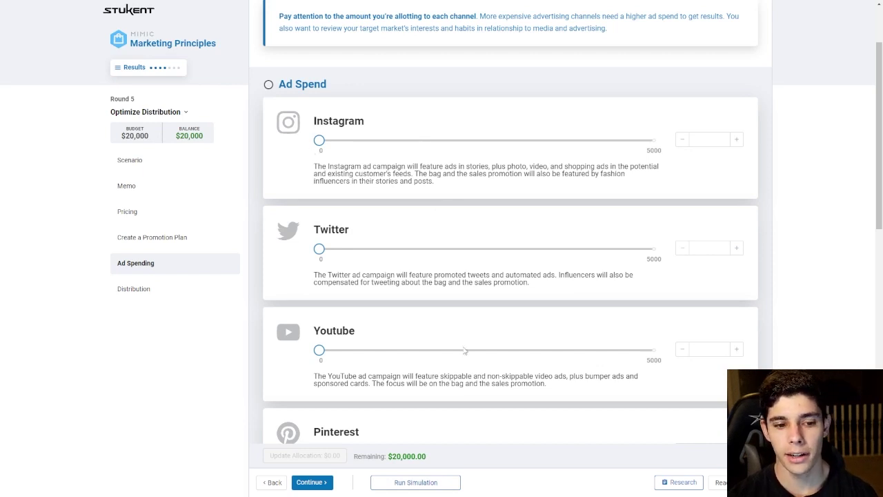
scroll(397, 378, down, 1)
scroll(397, 378, down, 6)
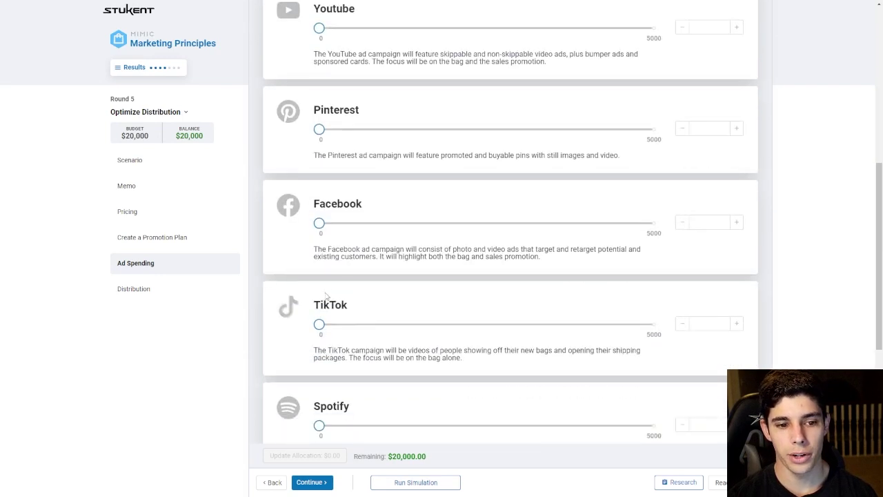
scroll(322, 296, down, 2)
mouse_move(319, 233)
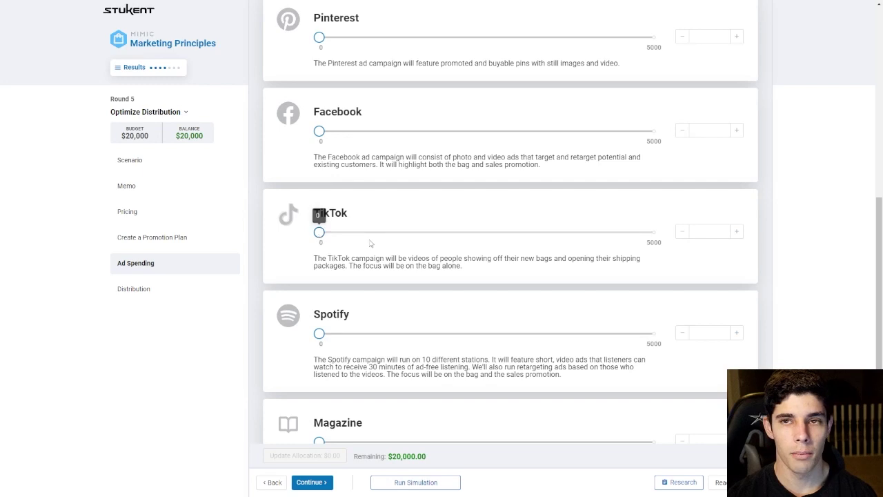
scroll(337, 242, up, 2)
scroll(314, 238, up, 5)
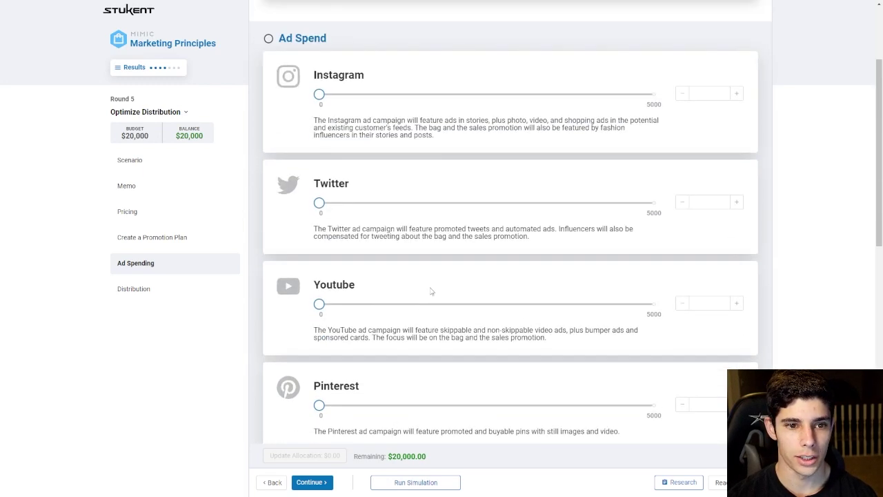
Look over the Distribution page and reread the Product Distribution feedback in the Set up Distributors results.
click(196, 293)
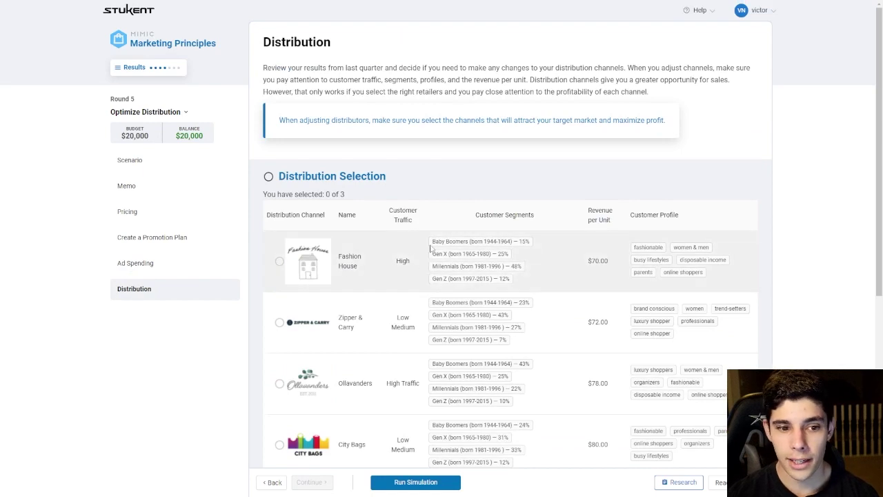
scroll(352, 205, down, 1)
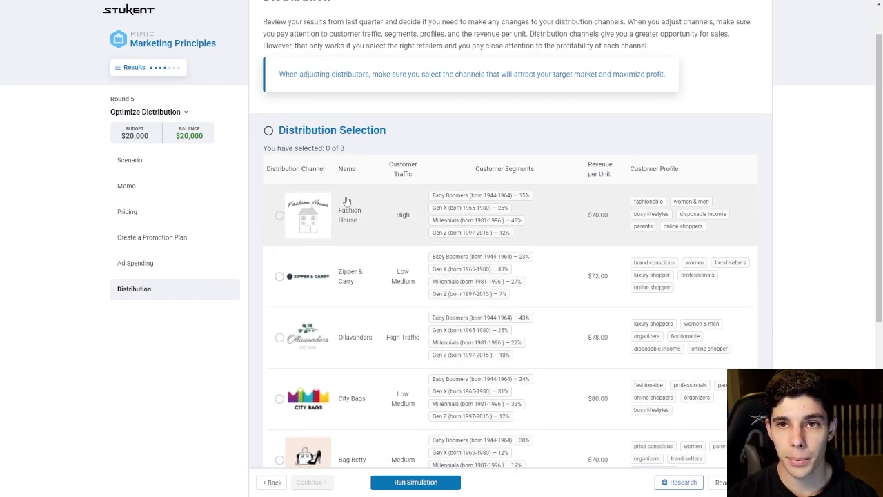
click(159, 67)
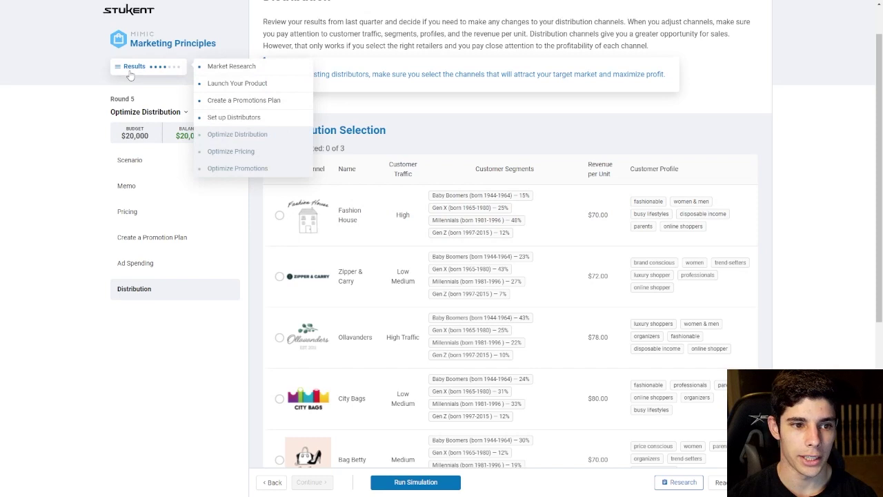
click(279, 119)
scroll(327, 365, down, 15)
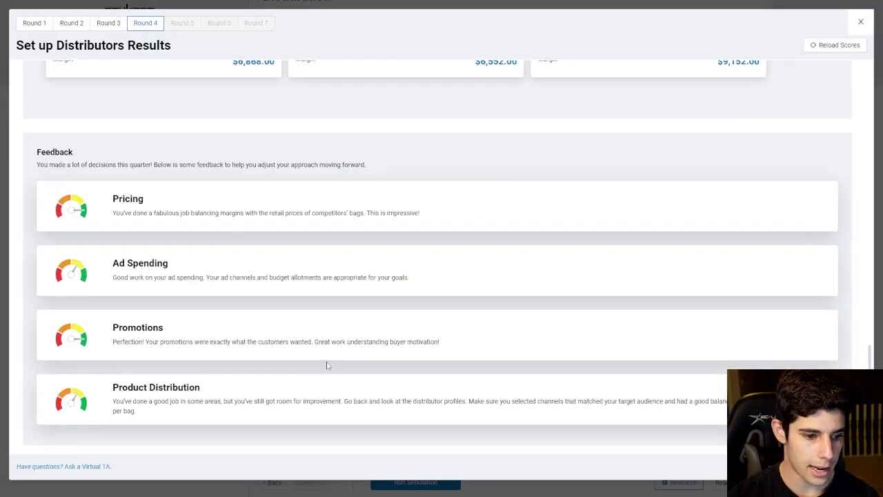
drag(112, 396, 331, 394)
click(332, 395)
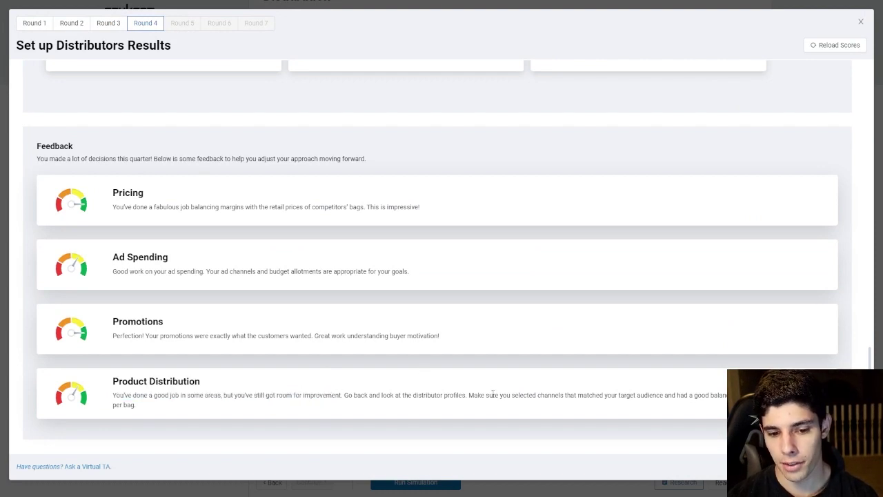
click(861, 21)
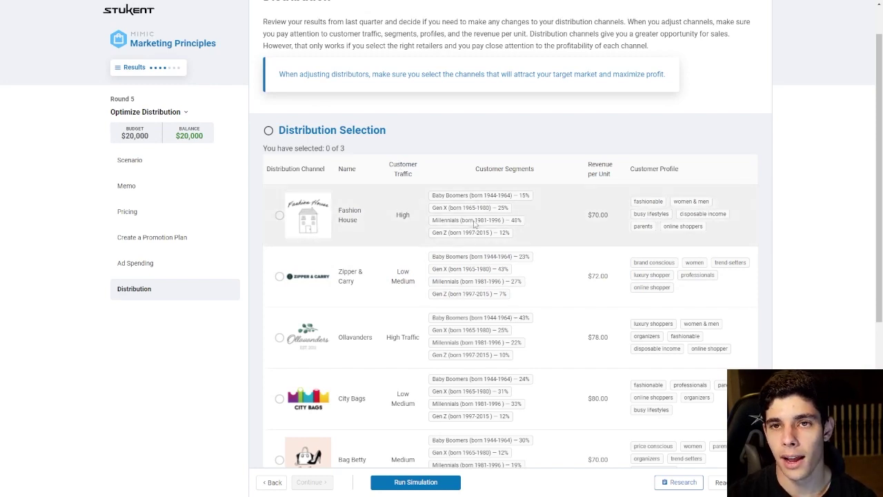
Consult the target customer profile in the research, and select Fashion House, Bag Betty and Totally Totes as distribution channels.
click(680, 483)
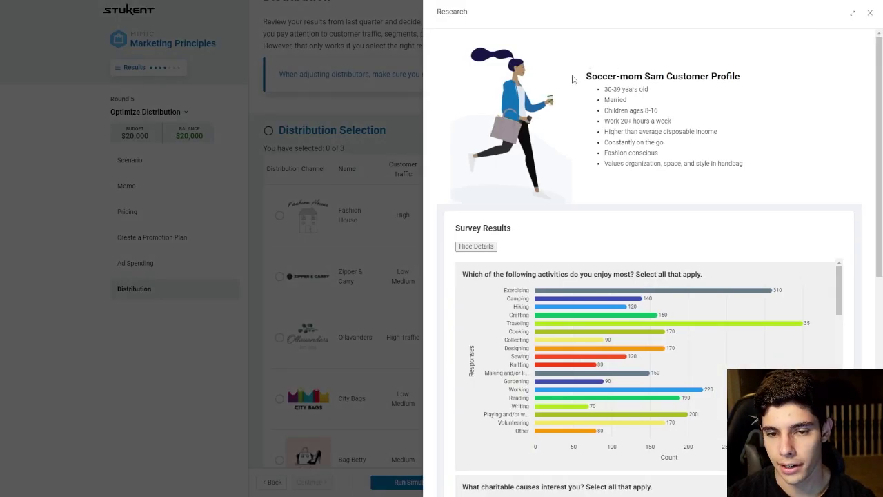
click(871, 15)
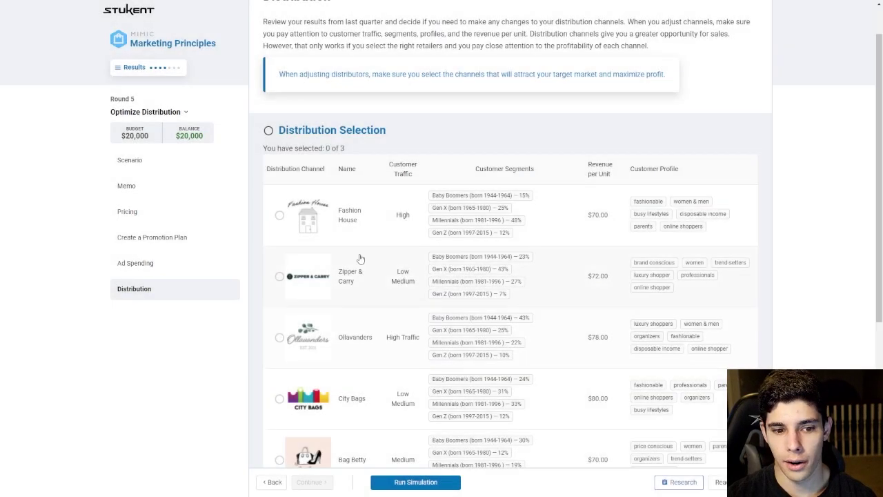
scroll(408, 215, down, 1)
click(401, 214)
scroll(399, 262, down, 3)
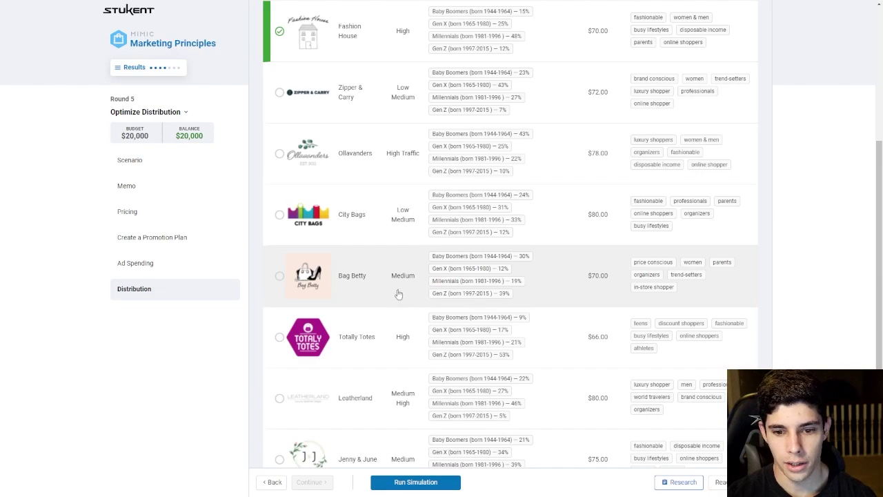
click(396, 296)
click(397, 343)
Try to run the simulation, and return to the distribution selection to keep working.
click(439, 481)
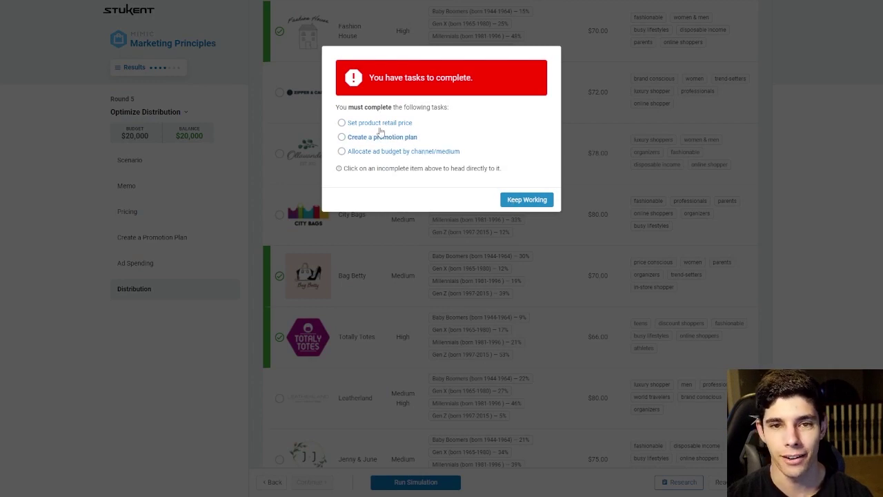
click(513, 200)
scroll(392, 329, up, 2)
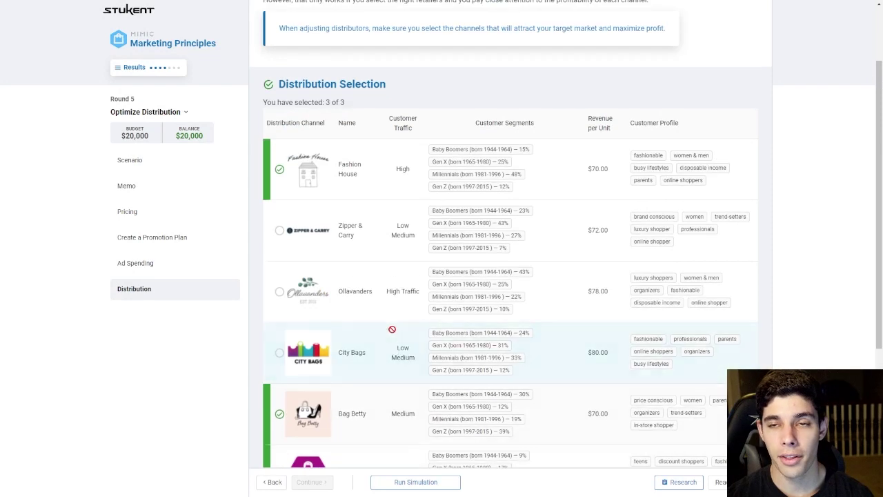